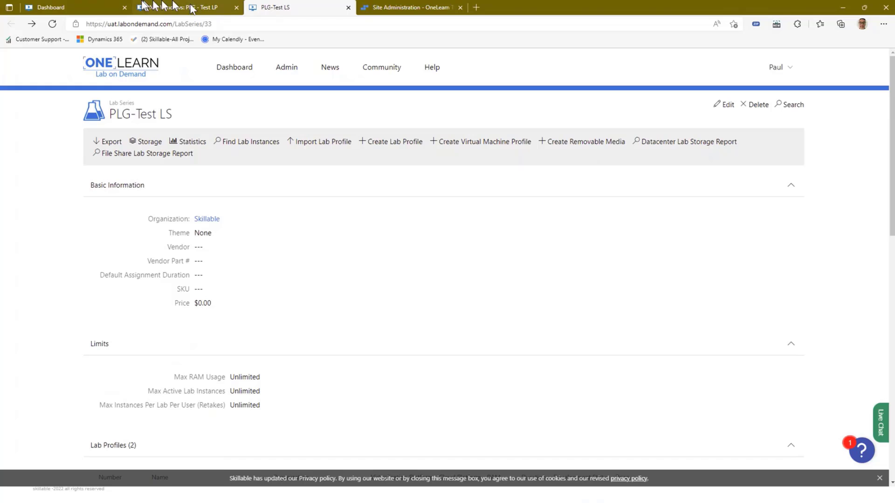
left_click(183, 6)
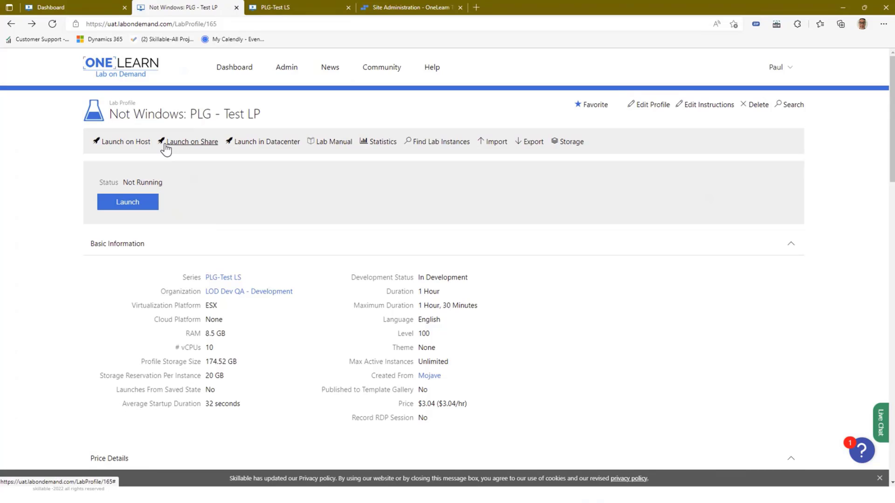
left_click(707, 107)
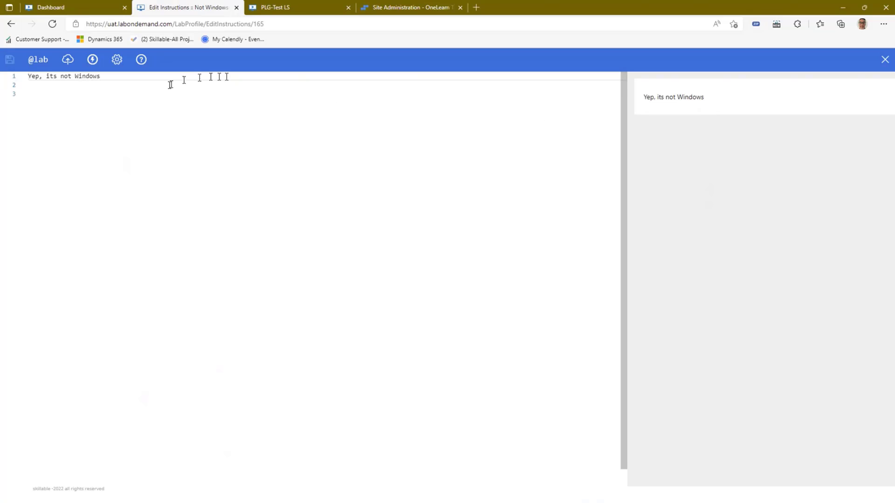
left_click(151, 96)
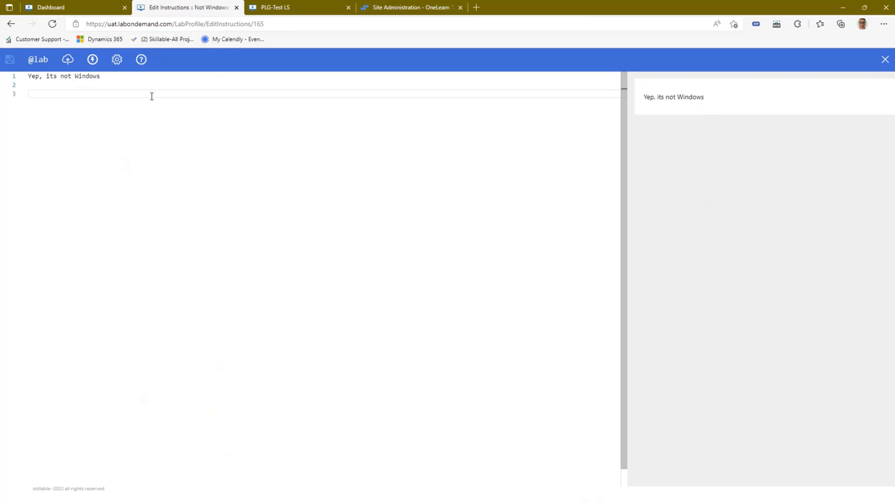
type("@lab")
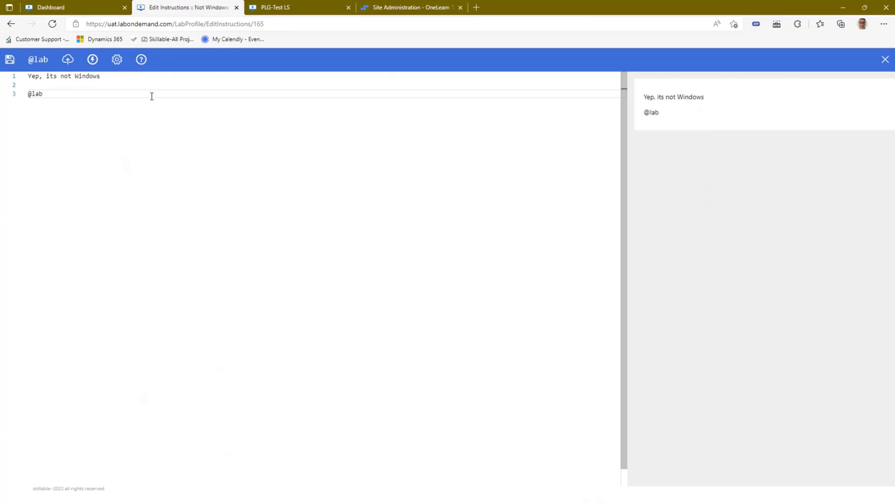
type(".")
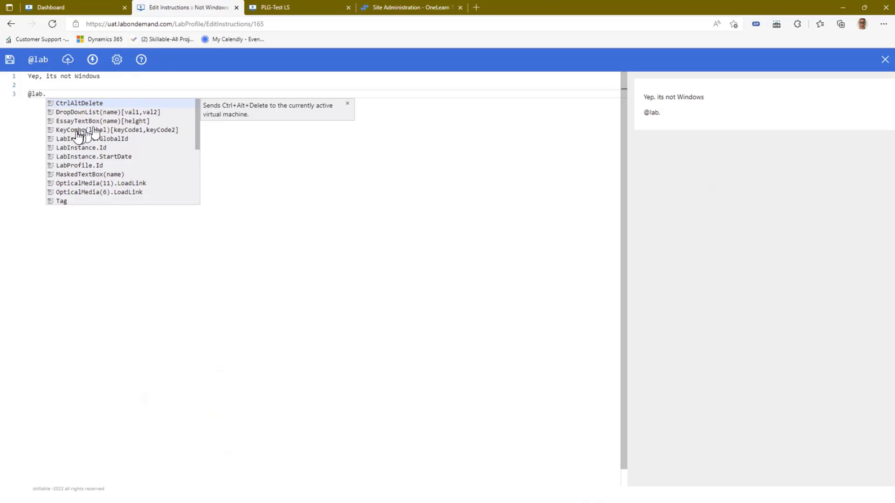
left_click(68, 121)
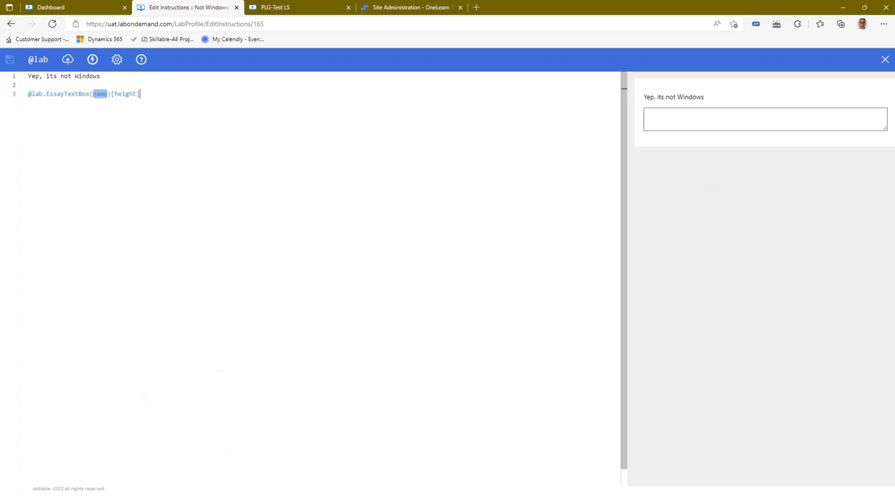
type("bigbox")
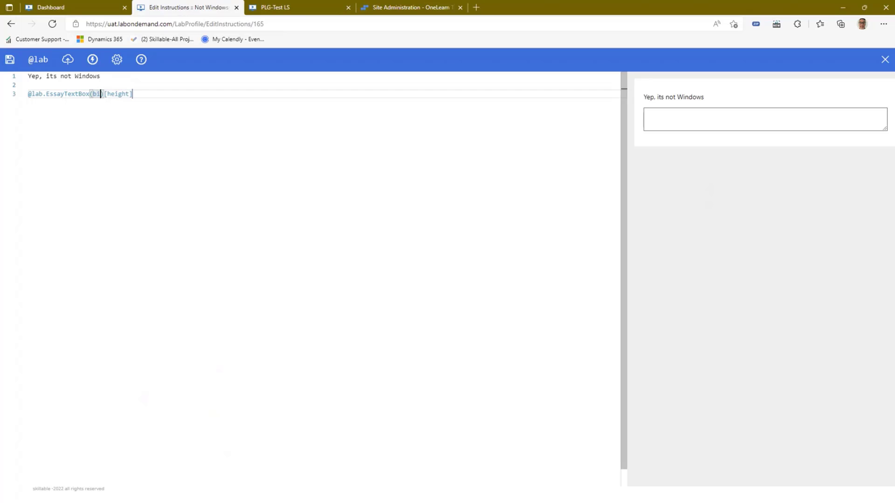
key("Right")
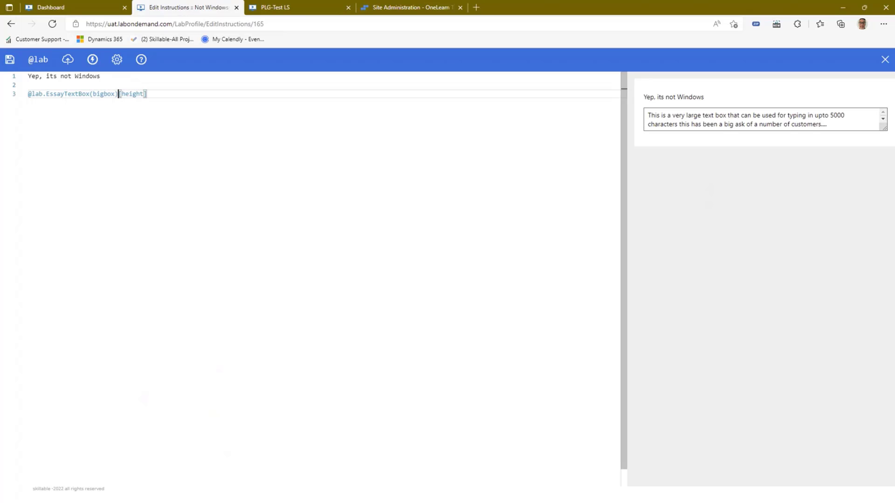
Step: Replace the essay text box's height placeholder, trying 50 and settling on 10
key("Right")
key("Delete")
key("Delete")
key("Delete")
key("Delete")
key("Delete")
key("Delete")
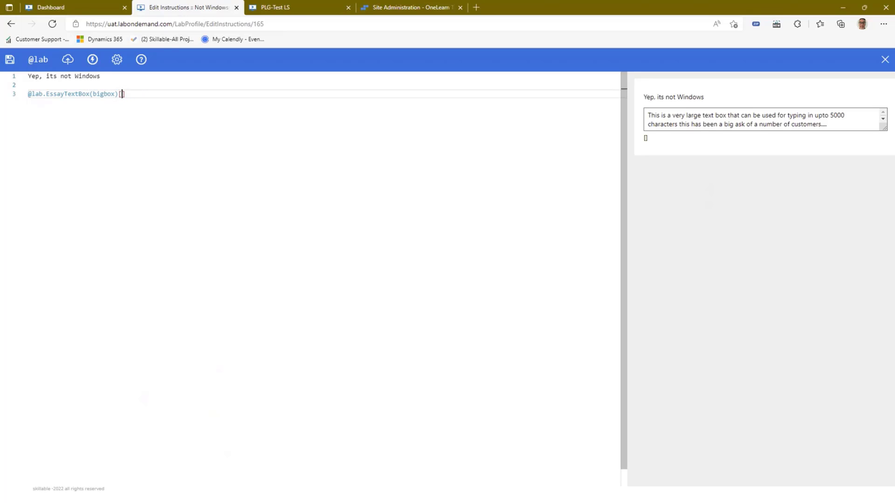
key("ctrl+s")
type("50")
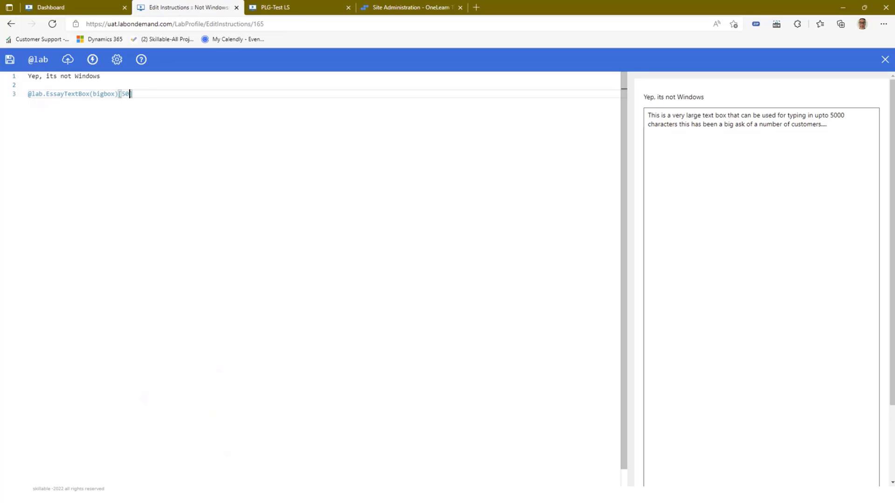
key("BackSpace")
key("BackSpace")
type("10")
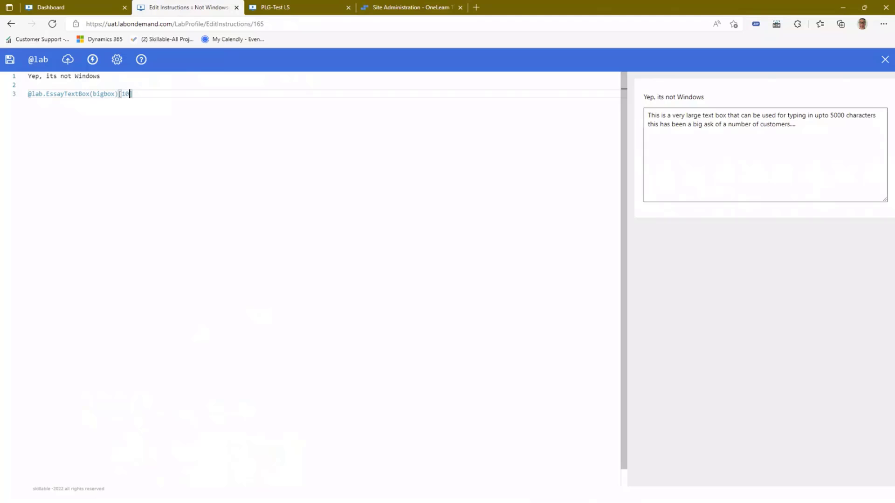
Step: Rename the essay text box variable to bigbox1, add blank lines below it and save the instructions
left_click(115, 94)
type("1")
key("Right")
key("Right")
key("Right")
key("Right")
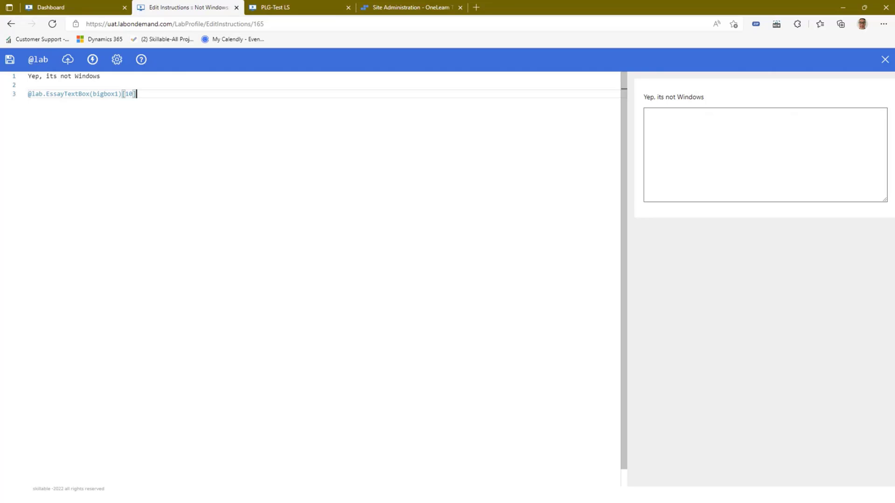
key("Return")
key("Return")
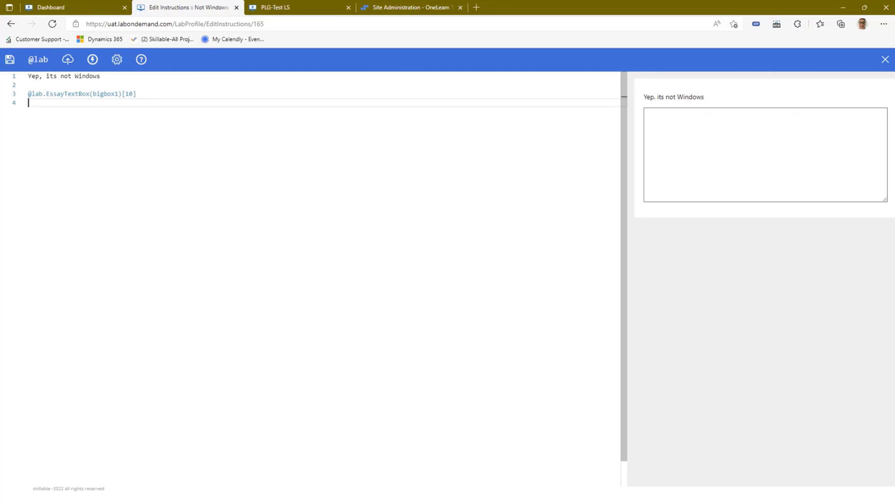
key("ctrl+s")
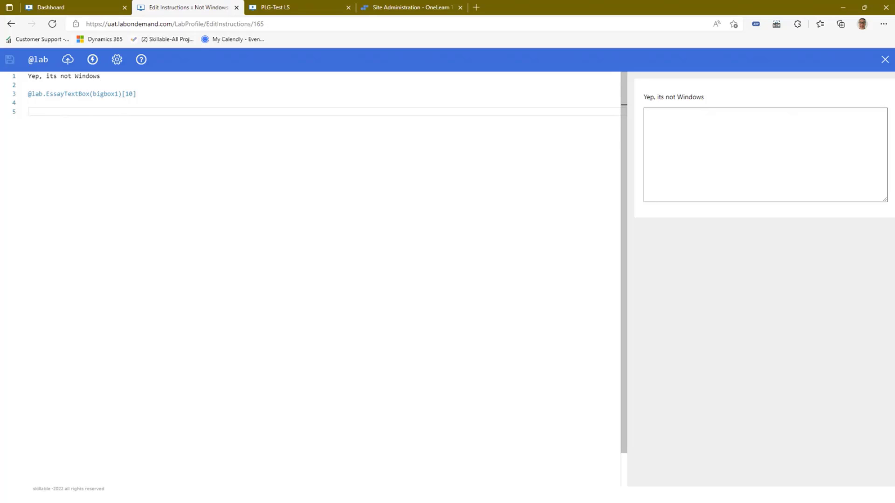
type("@lab.v")
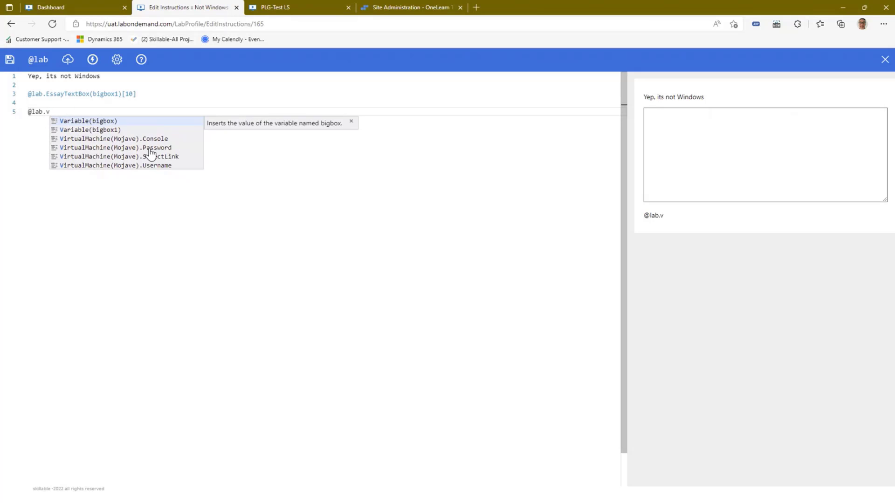
key("Down")
key("Return")
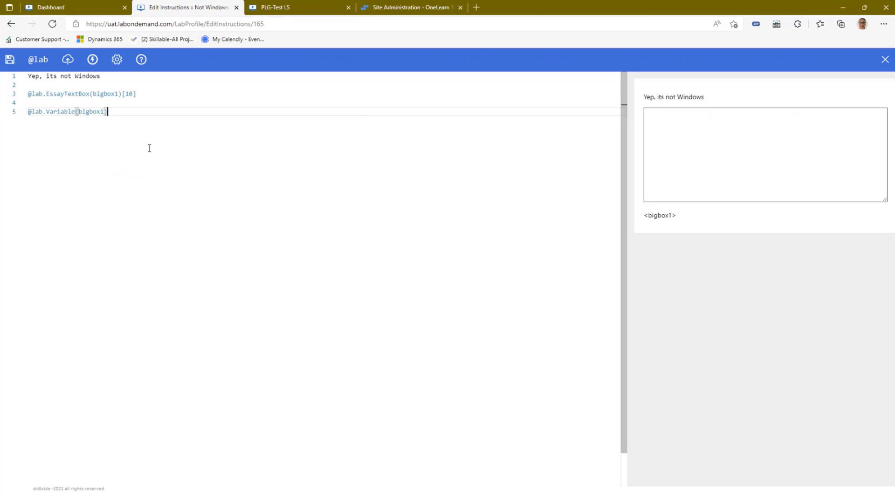
key("ctrl+s")
Step: Fill the previewed essay box with "This box can contain upto 5000 characters" plus random filler text, and commit the entry
left_click(732, 123)
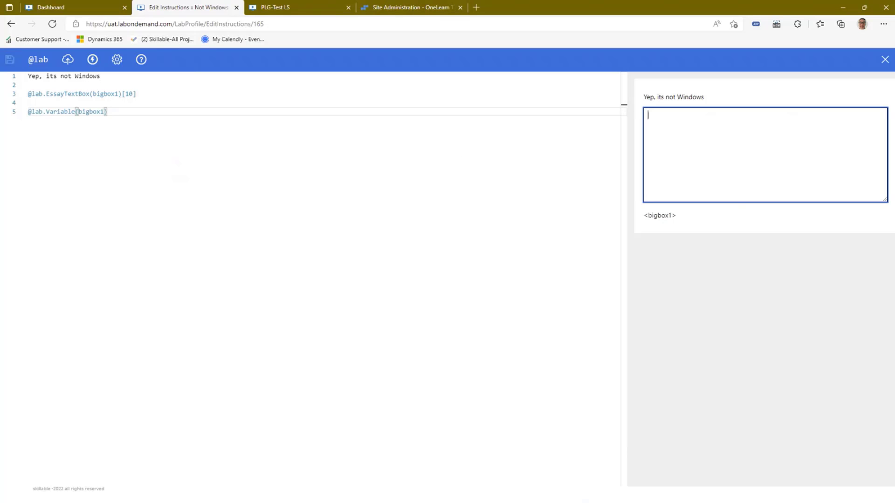
type("This box can contain upto 5000")
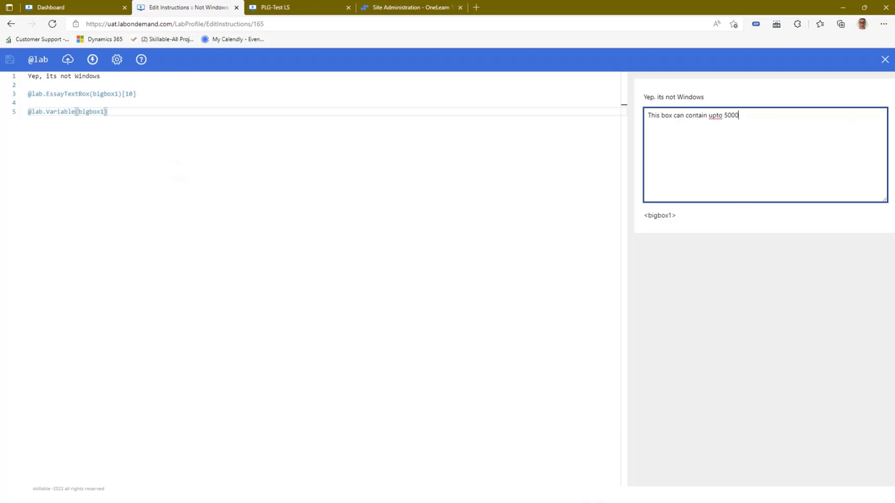
type(" characterssdfsdfsdfasdfsadflnag")
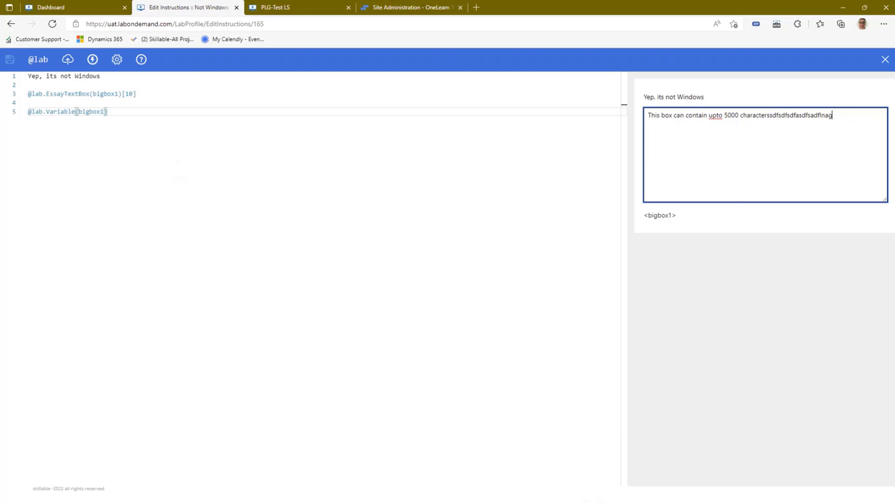
type("lasdfnan kdfvndfdf d")
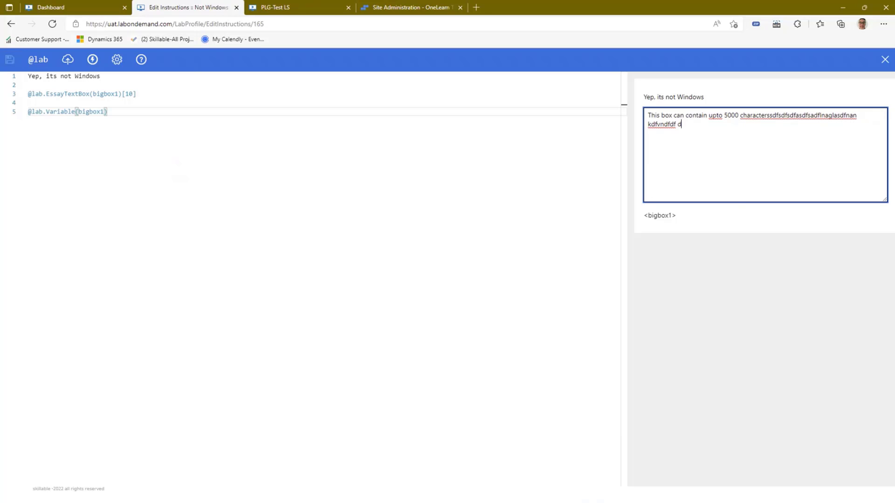
type(" df fg sdfg sg sg sfdg sdg s gs dg")
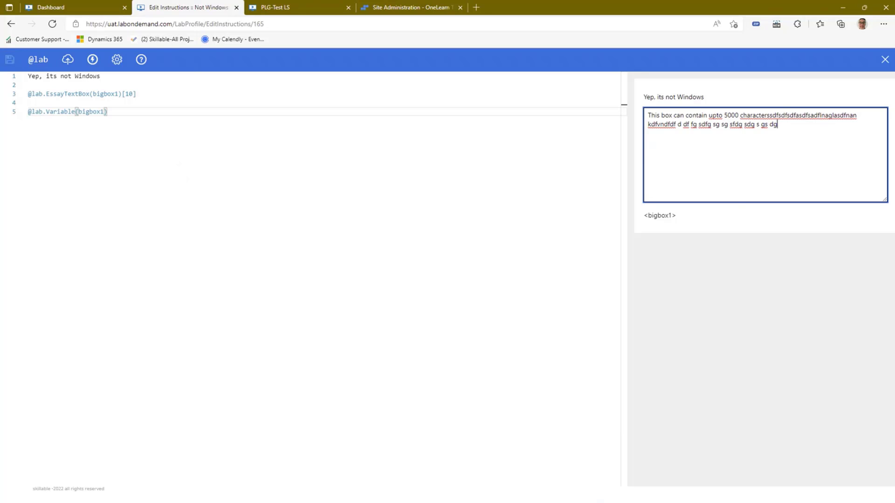
left_click(783, 265)
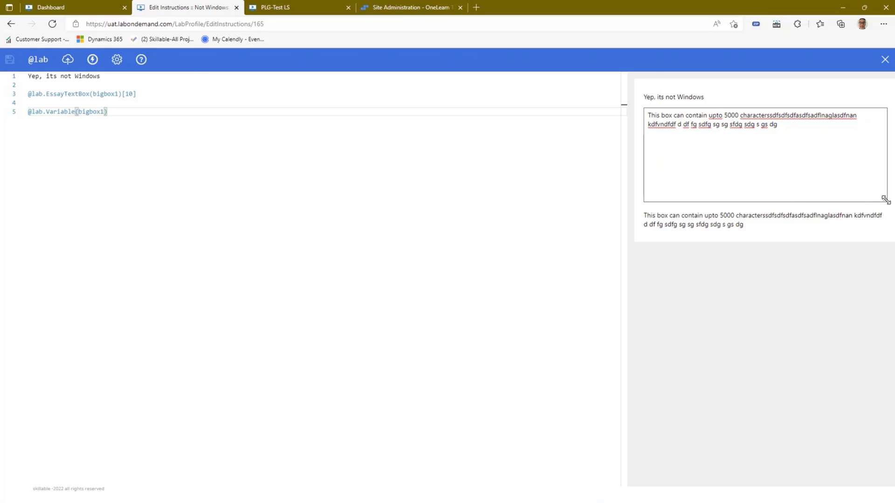
Step: Make the previewed essay box slightly taller and narrower, and close the instructions editor
mouse_move(885, 198)
left_mouse_down()
mouse_move(829, 154)
mouse_move(832, 120)
mouse_move(881, 207)
left_mouse_up()
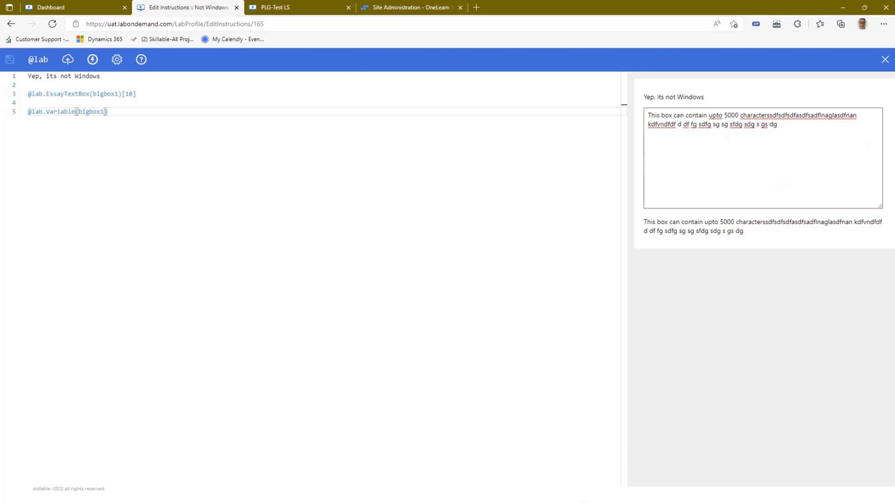
left_click(129, 93)
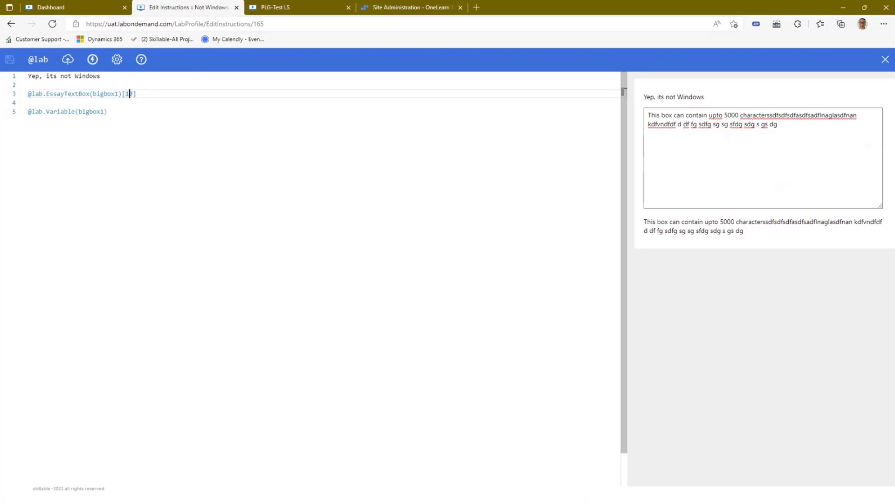
left_click(884, 61)
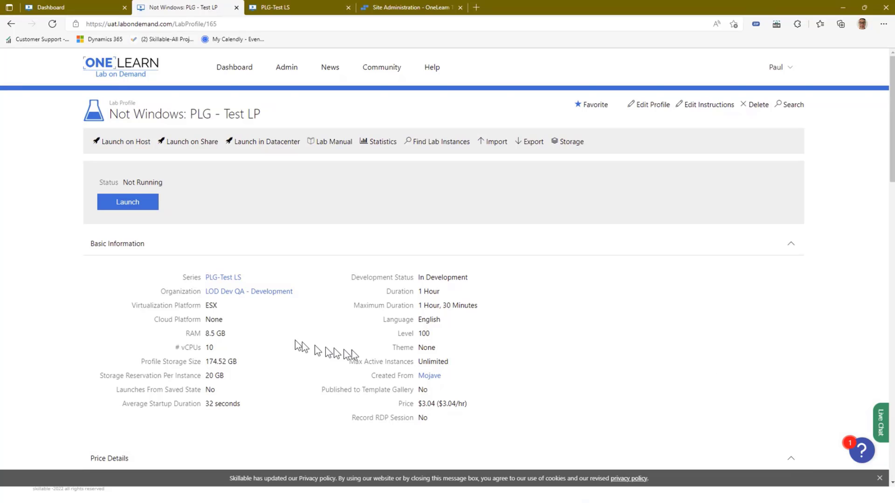
Step: Review the virtualization platform options in the lab profile's edit form, cancel without saving, and check the platform on its details page
left_click(650, 105)
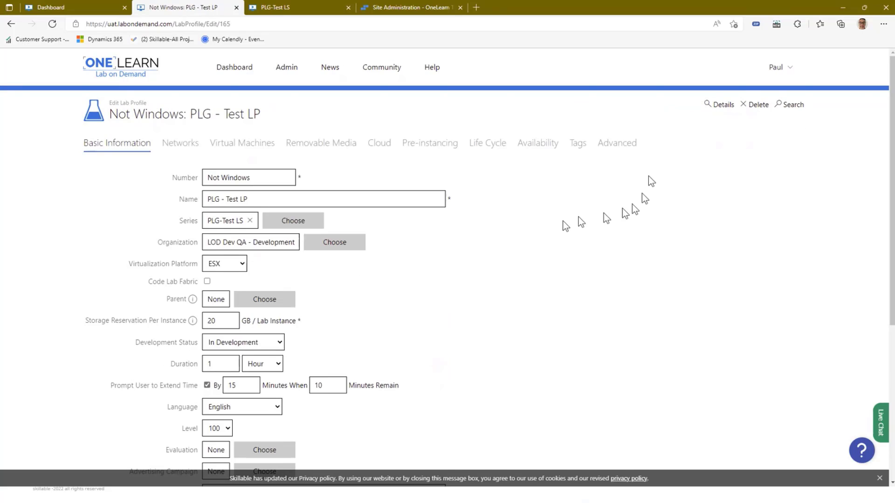
left_click(242, 264)
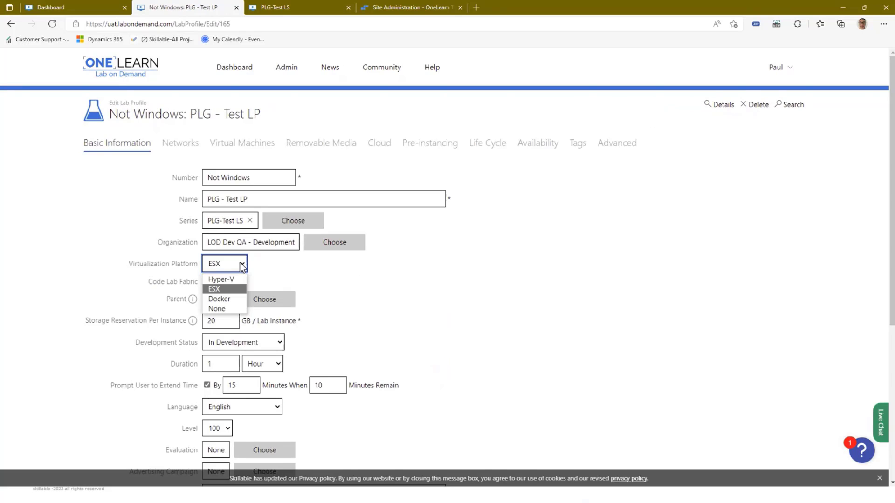
left_click(227, 289)
scroll(413, 431, "down", 1)
scroll(410, 431, "down", 4)
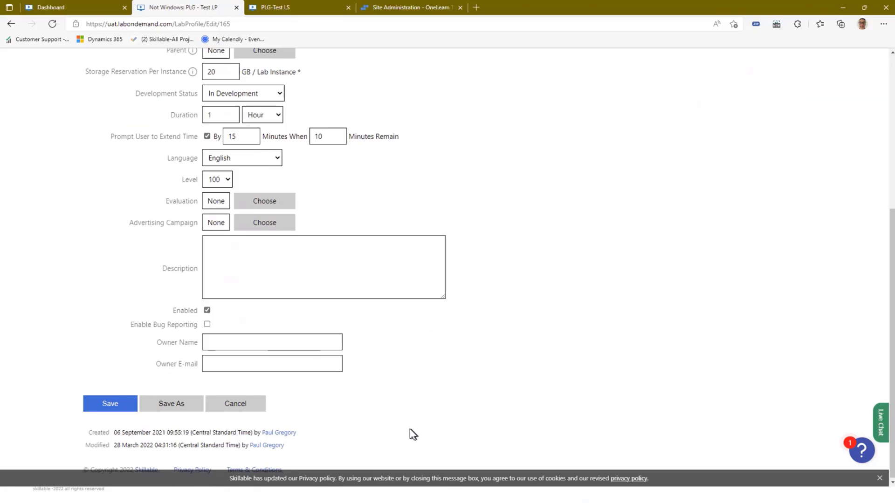
left_click(233, 403)
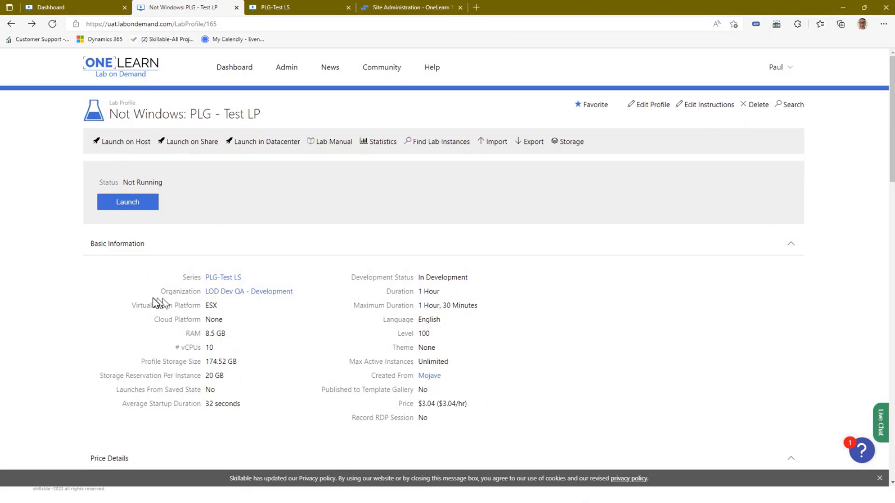
double_click(210, 305)
left_click(311, 313)
Step: Open the PLG-Test LS lab series from the profile in a separate browser tab and start editing it
middle_click(214, 277)
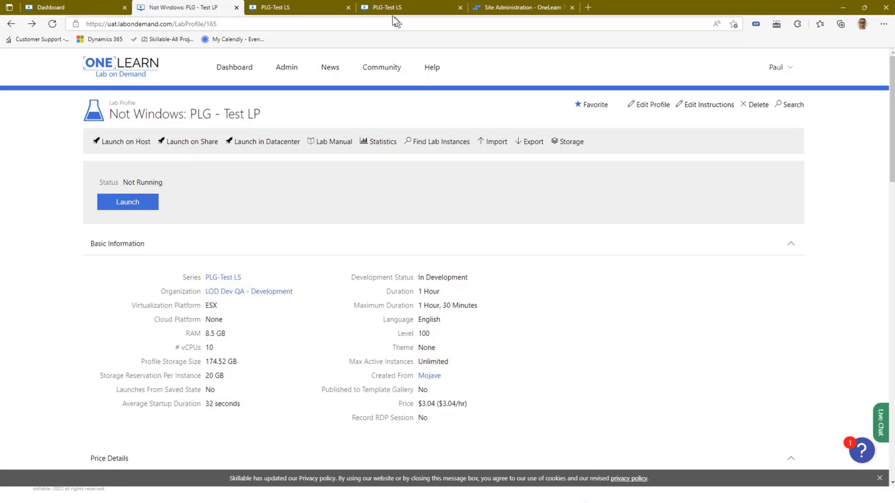
left_click(388, 5)
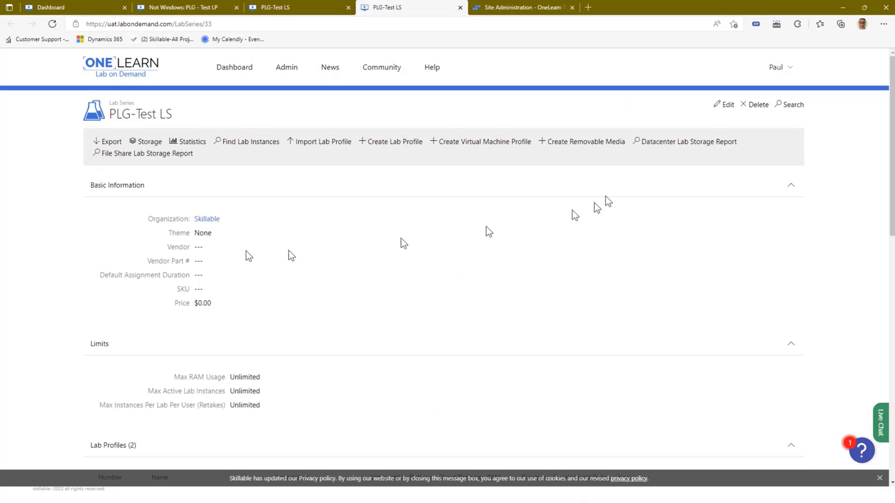
left_click(726, 106)
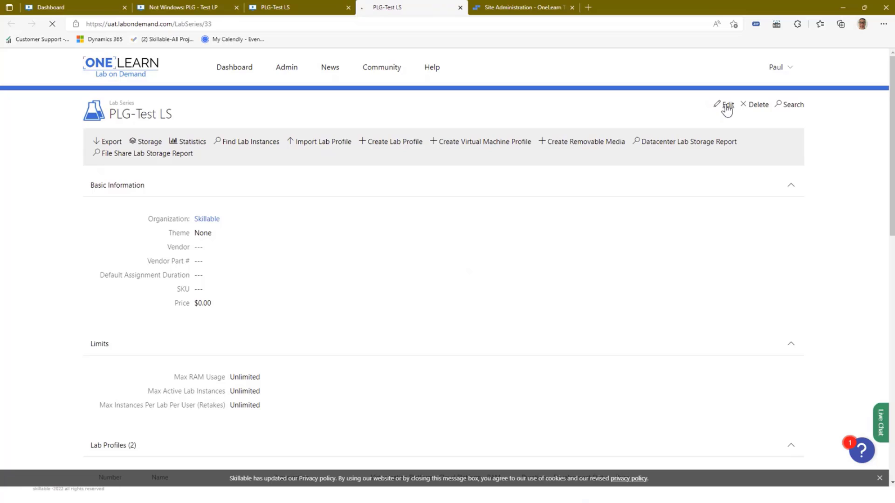
Step: Enable automatic archiving for the PLG-Test LS lab series, scheduled for 30/04/2022 at 10:20 AM
scroll(467, 230, "down", 2)
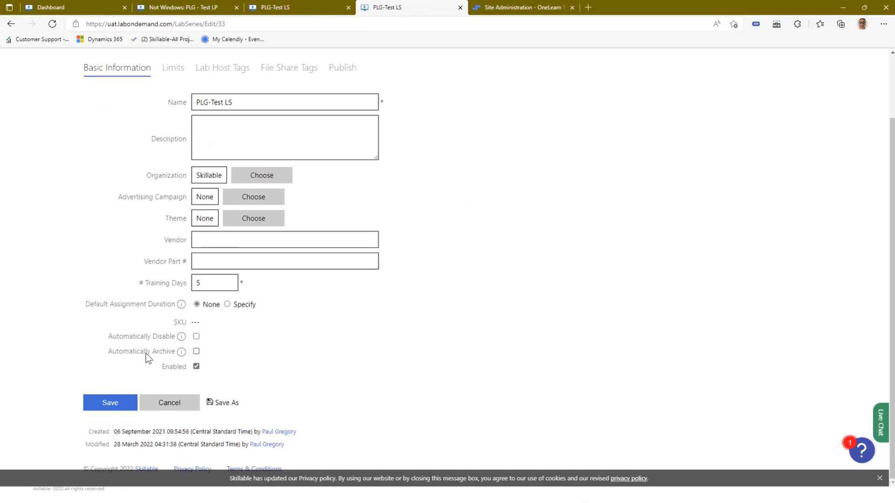
left_click(196, 352)
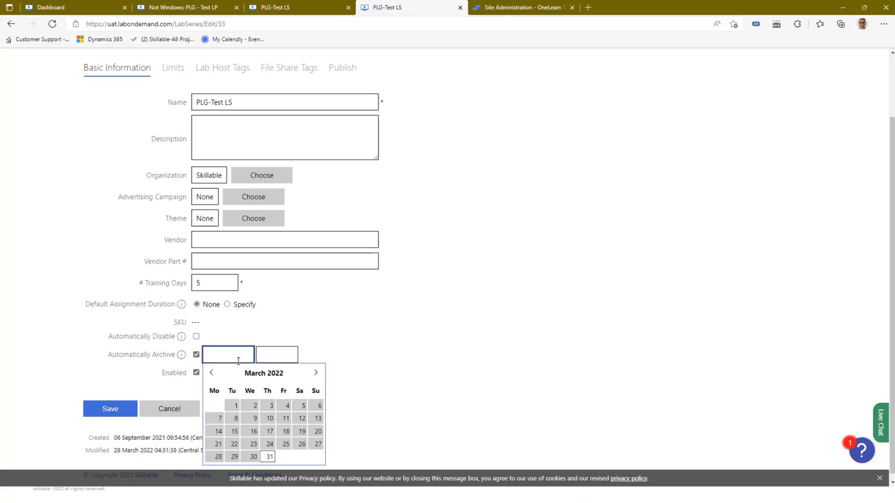
left_click(316, 373)
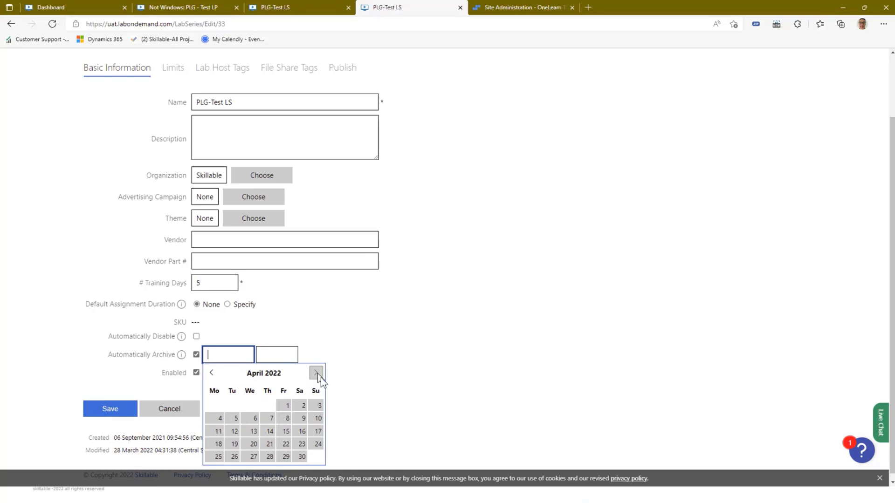
left_click(298, 458)
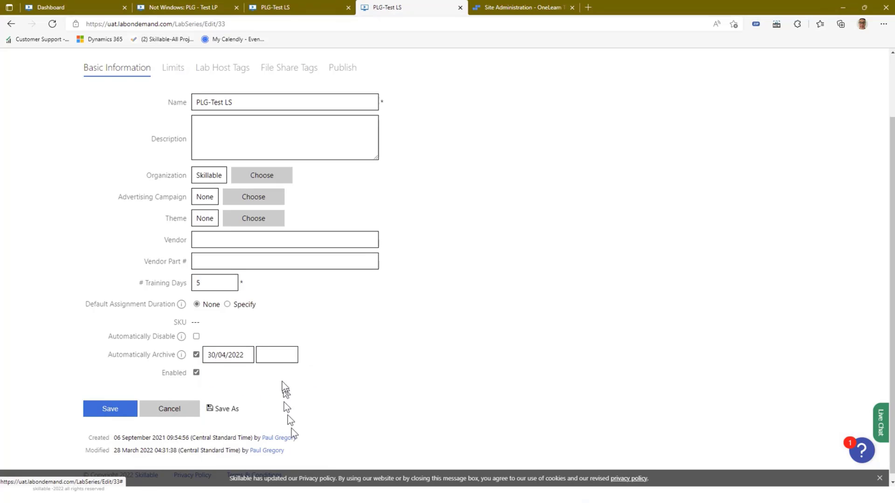
left_click(282, 354)
left_click(347, 403)
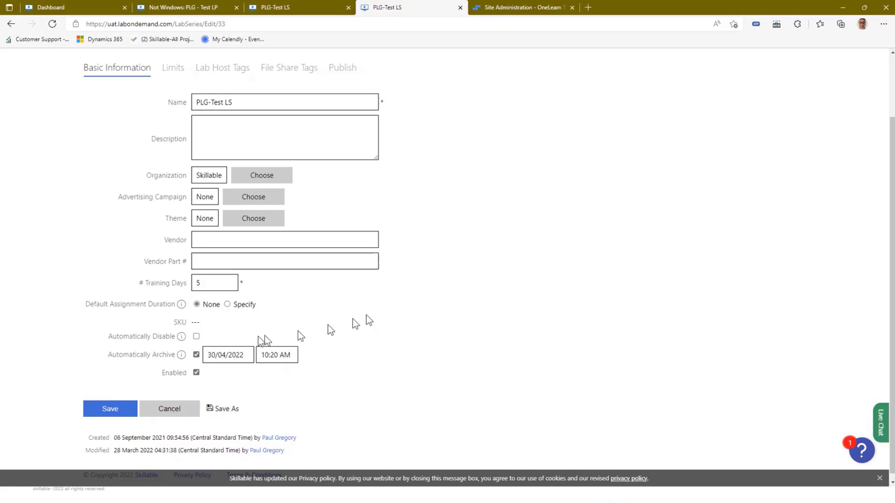
Step: Enable automatic disabling for the lab series, scheduled for 30/04/2022 at 10:20 AM
left_click(196, 336)
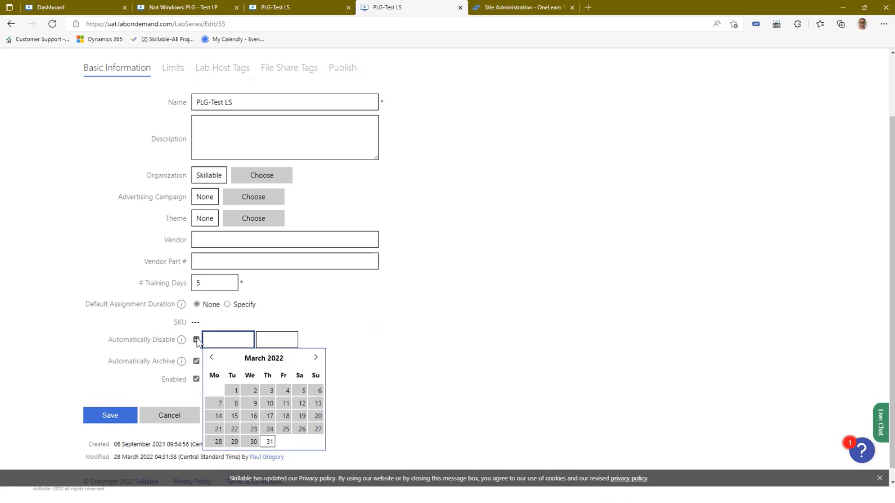
left_click(315, 357)
left_click(303, 442)
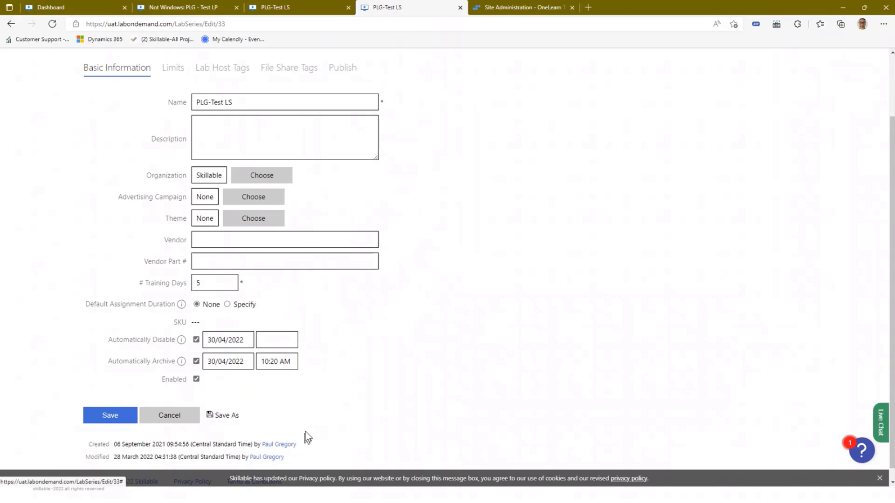
left_click(283, 345)
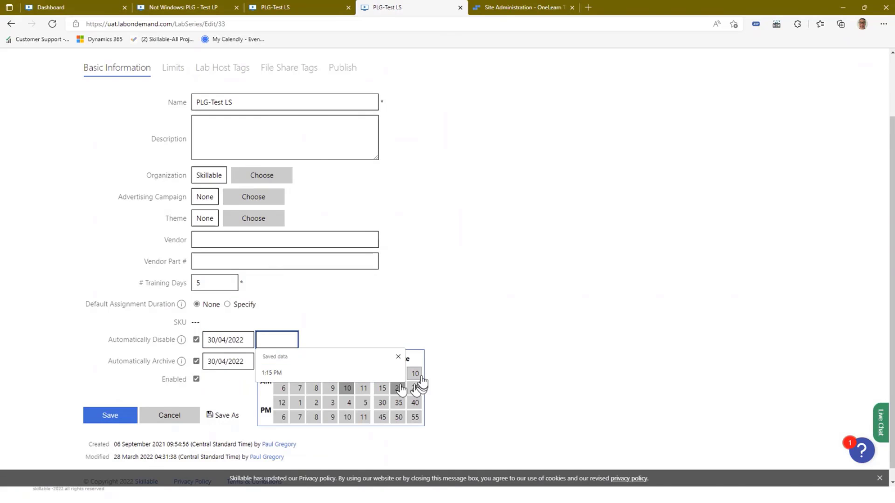
left_click(398, 391)
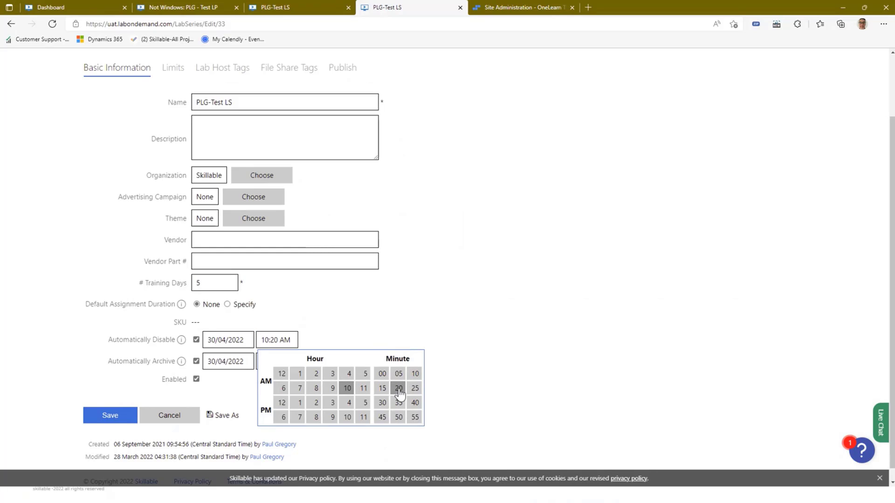
left_click(382, 333)
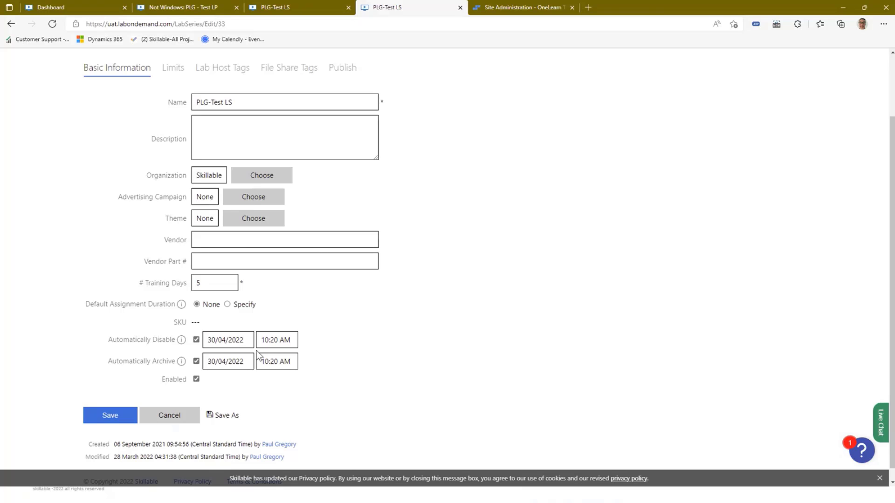
Step: Turn off automatic archiving for the lab series
left_click(196, 362)
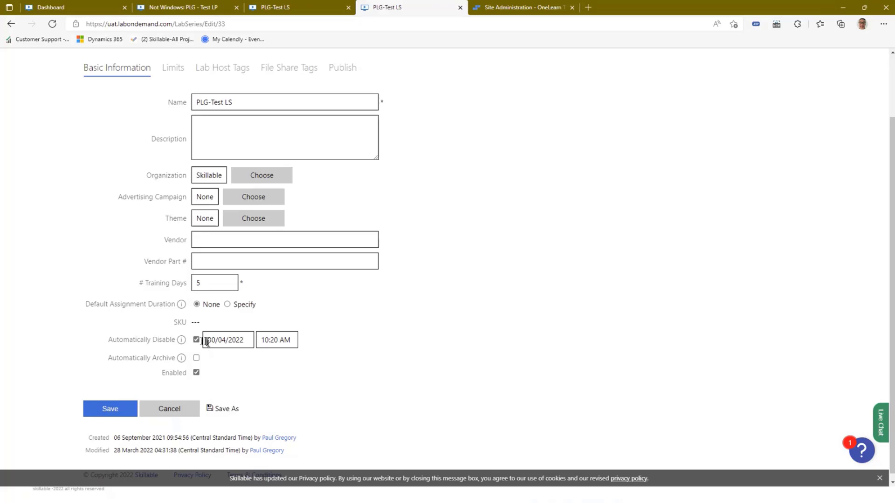